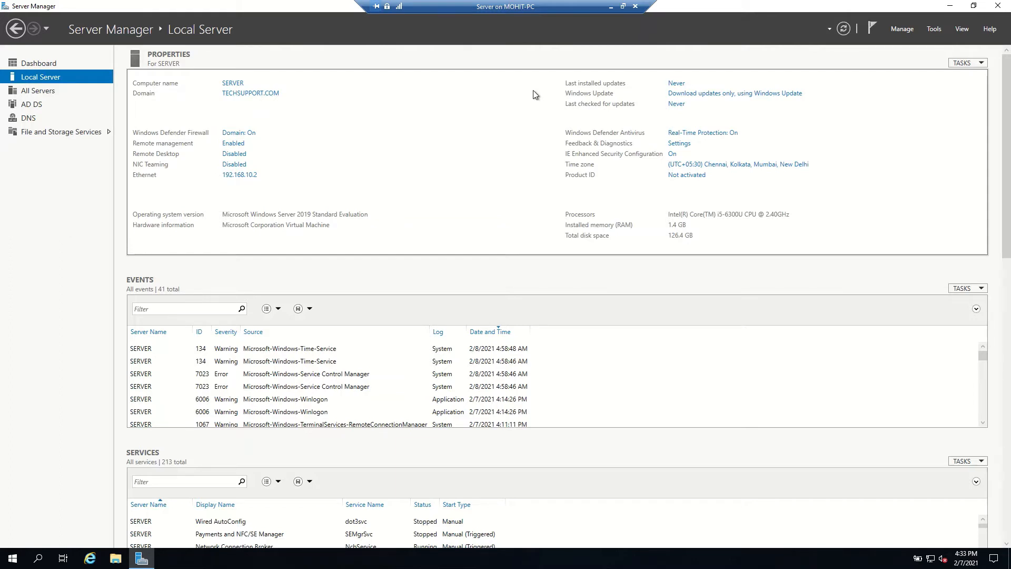
Step: Start the Add Roles and Features wizard with a role-based installation targeting the local server SERVER.TECHSUPPORT.COM
click(904, 30)
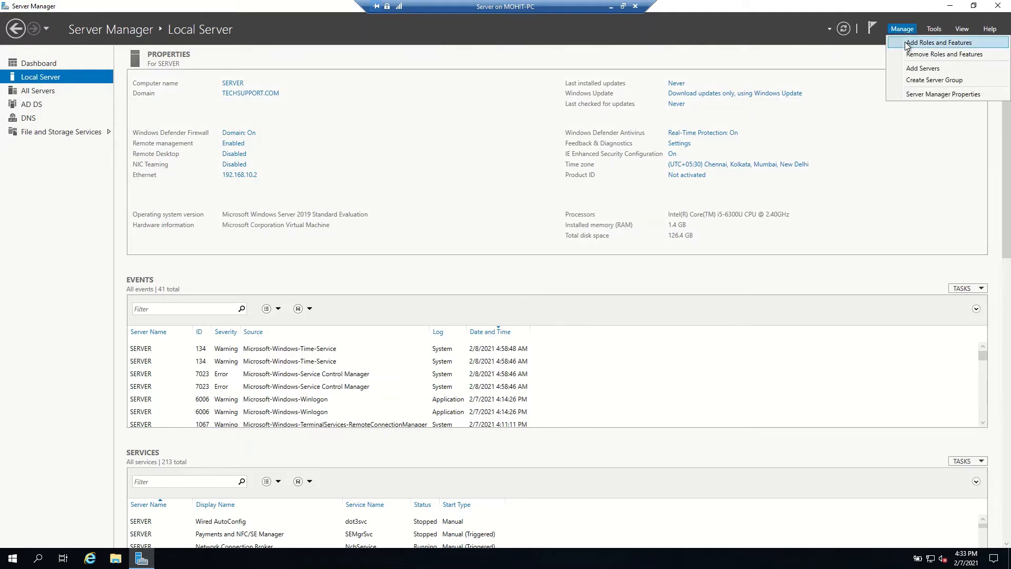
click(907, 44)
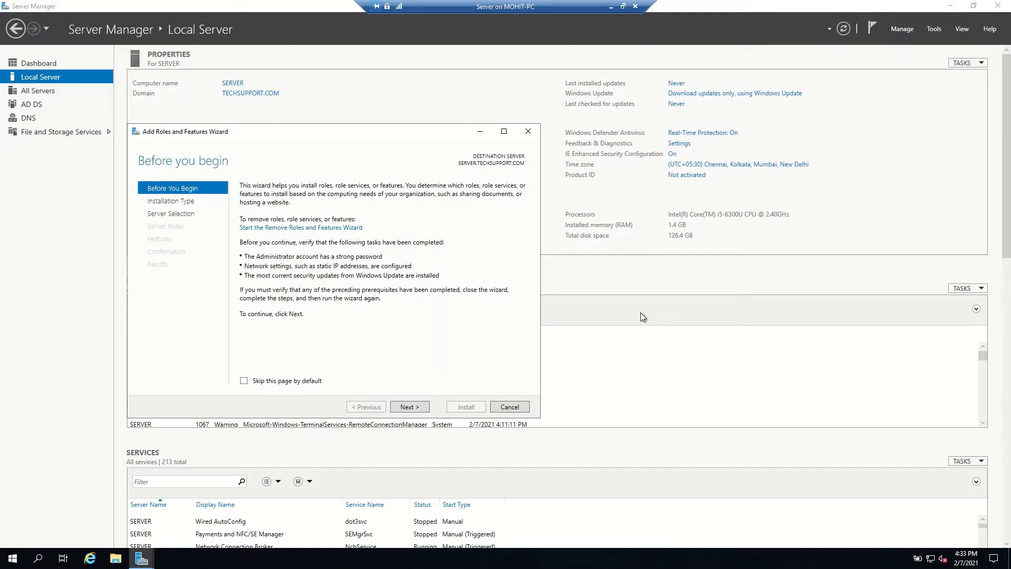
click(400, 408)
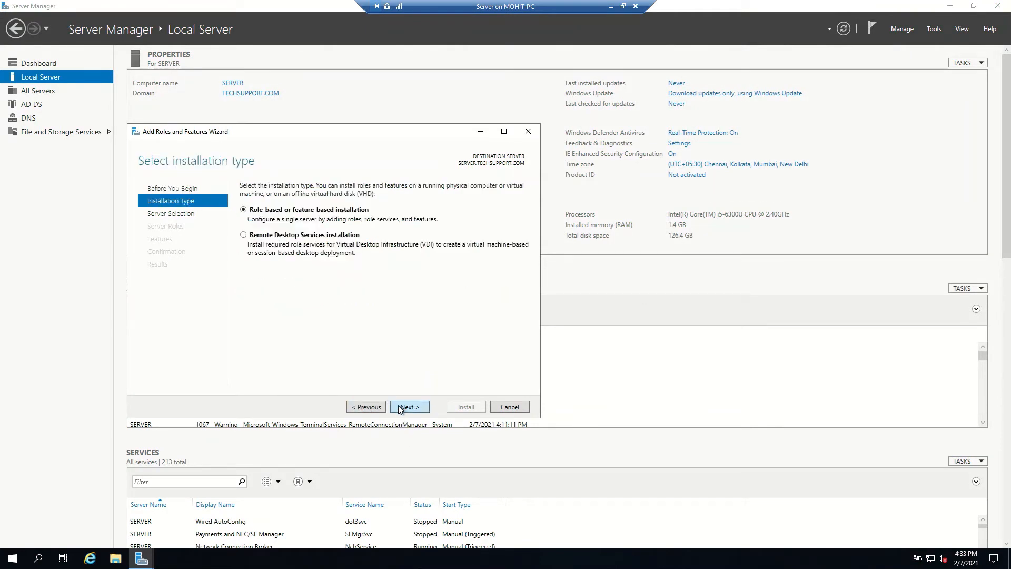
click(401, 408)
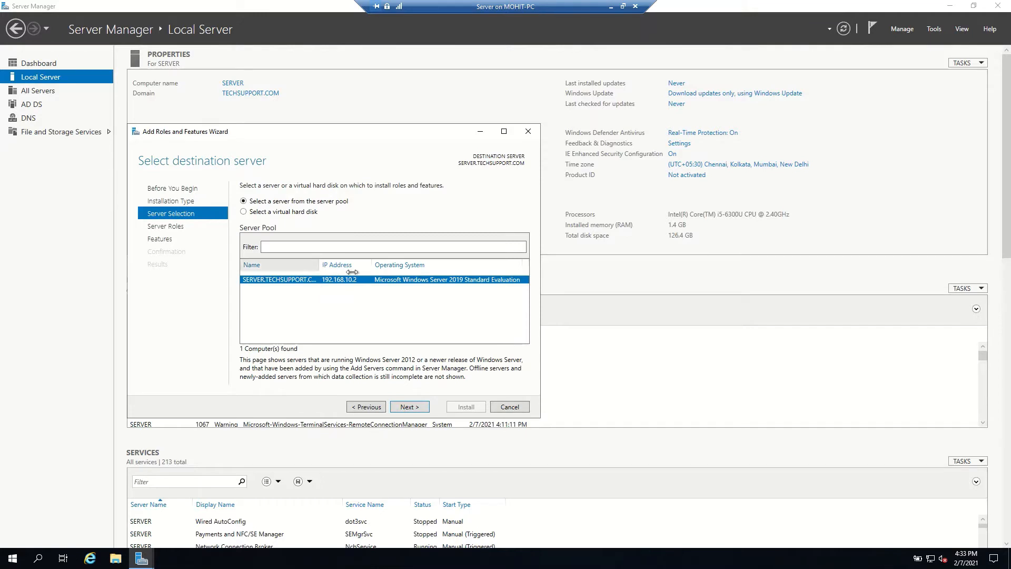
drag(352, 272, 361, 272)
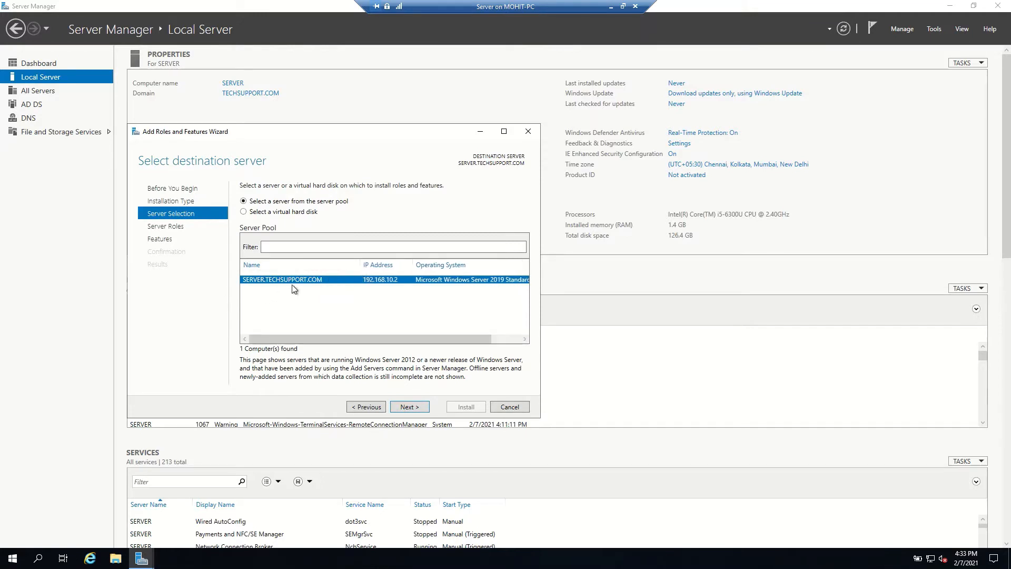
click(406, 409)
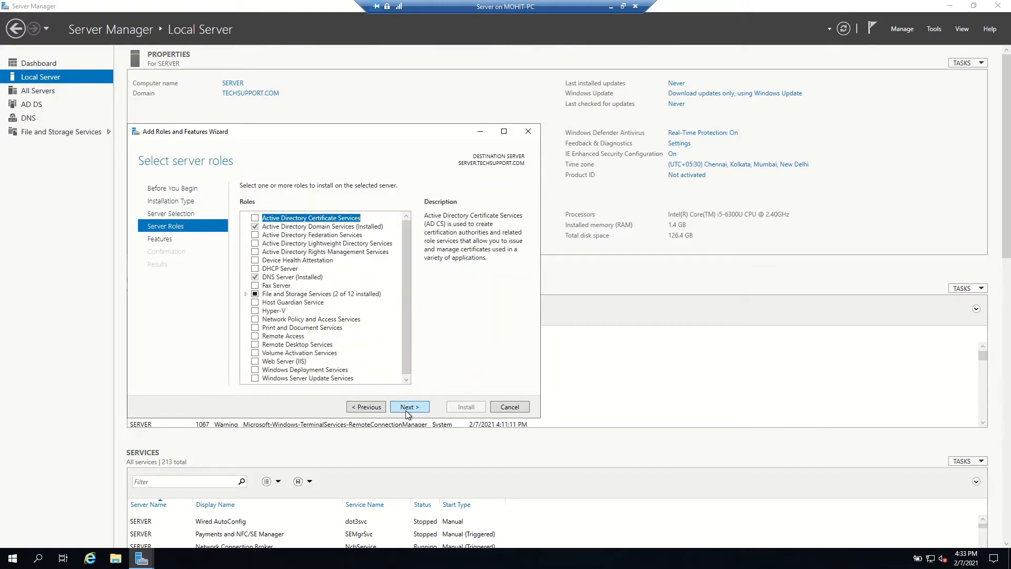
Step: Select the DHCP Server role, accepting its required management features
click(256, 269)
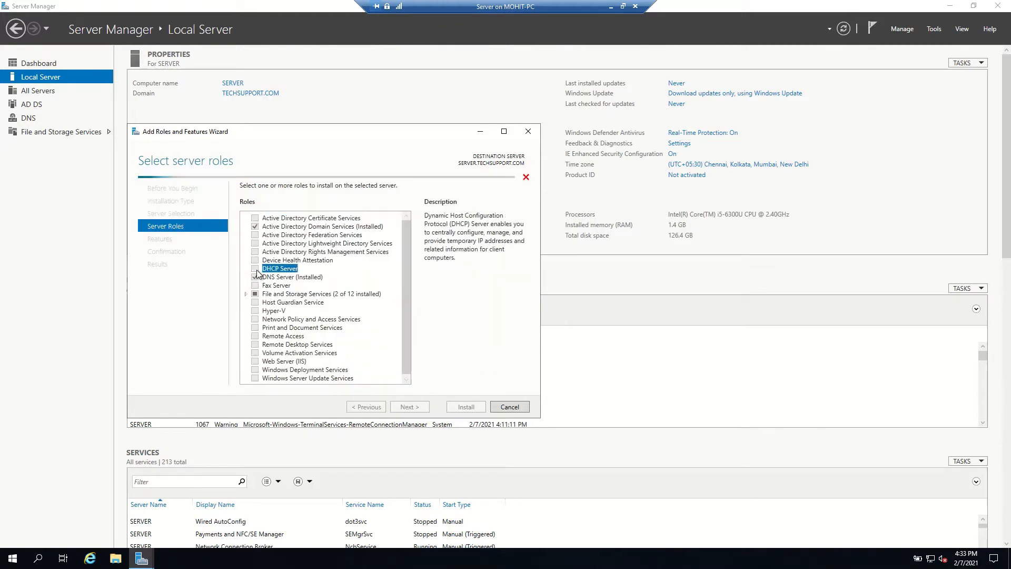
click(367, 359)
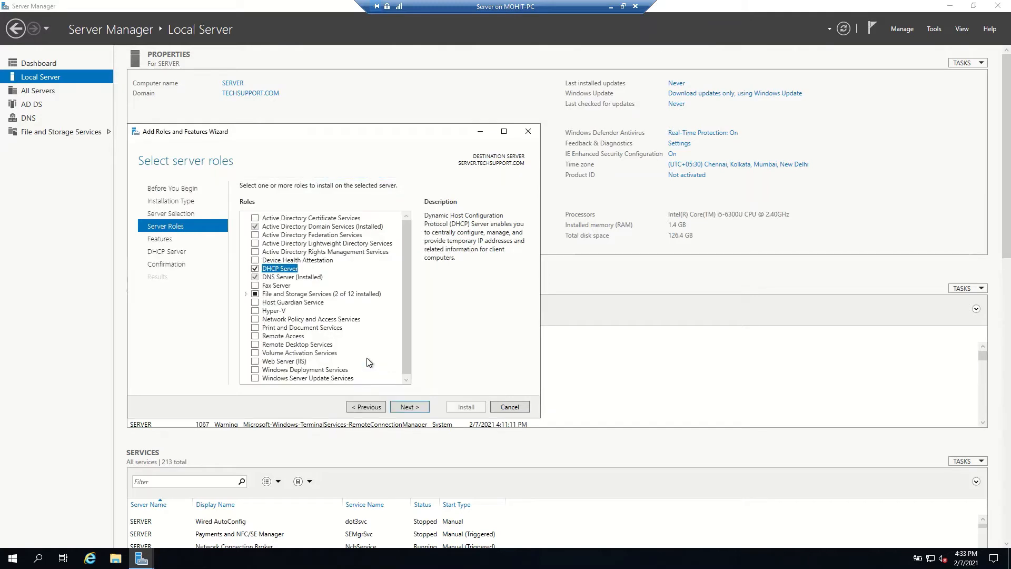
click(409, 407)
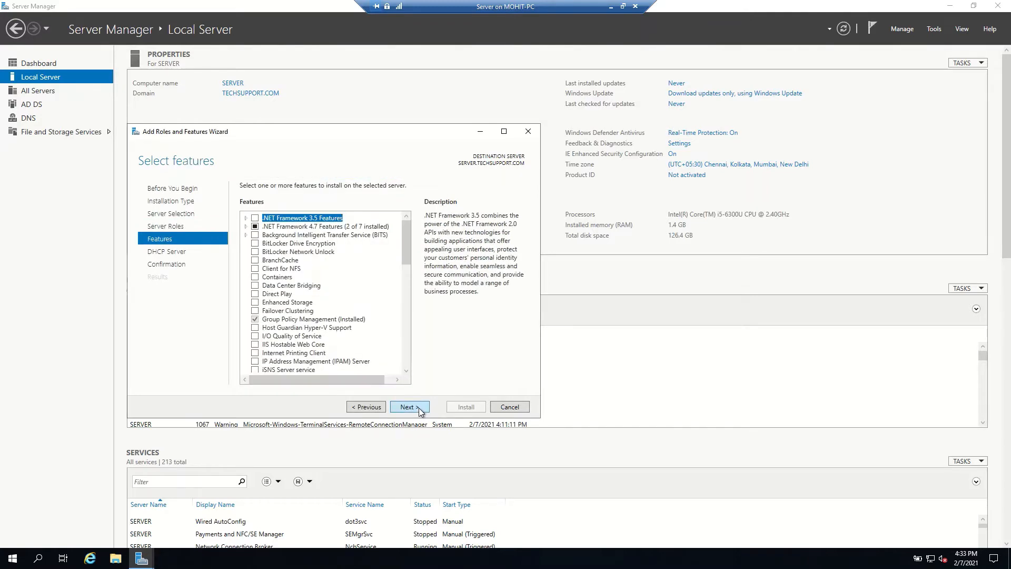
Step: Proceed past the features and DHCP notes pages and install the DHCP Server role
click(409, 407)
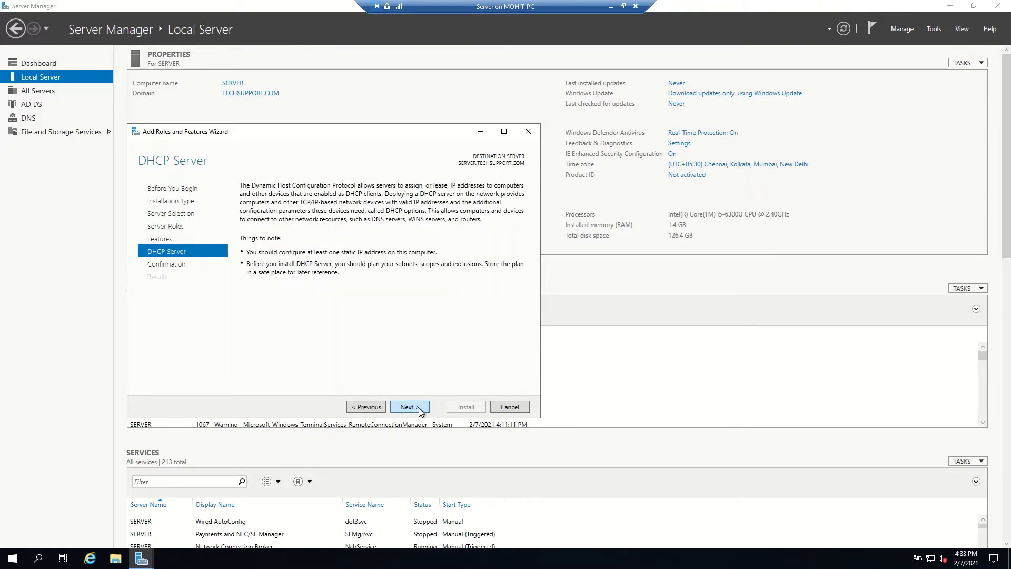
click(408, 407)
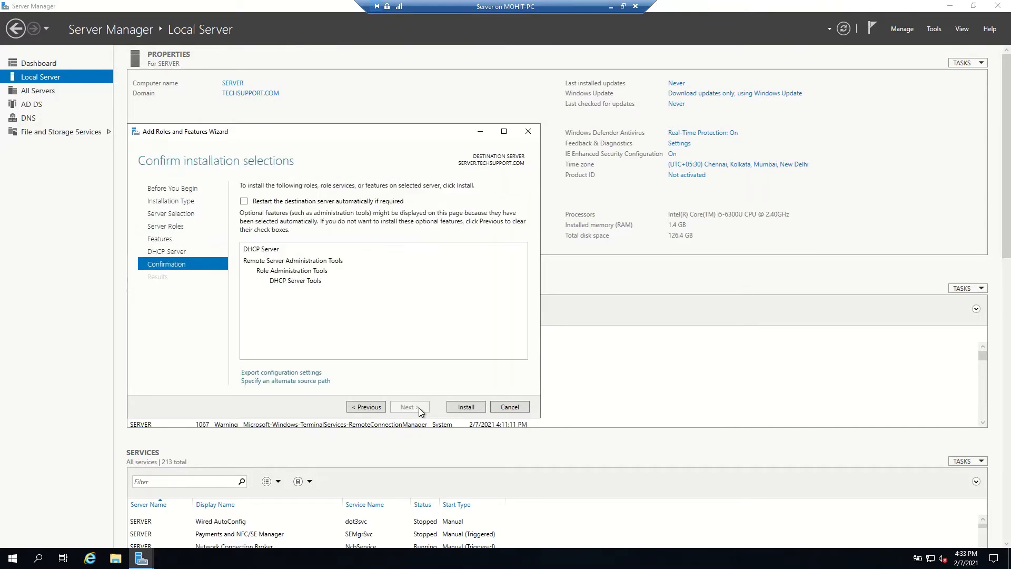
click(463, 406)
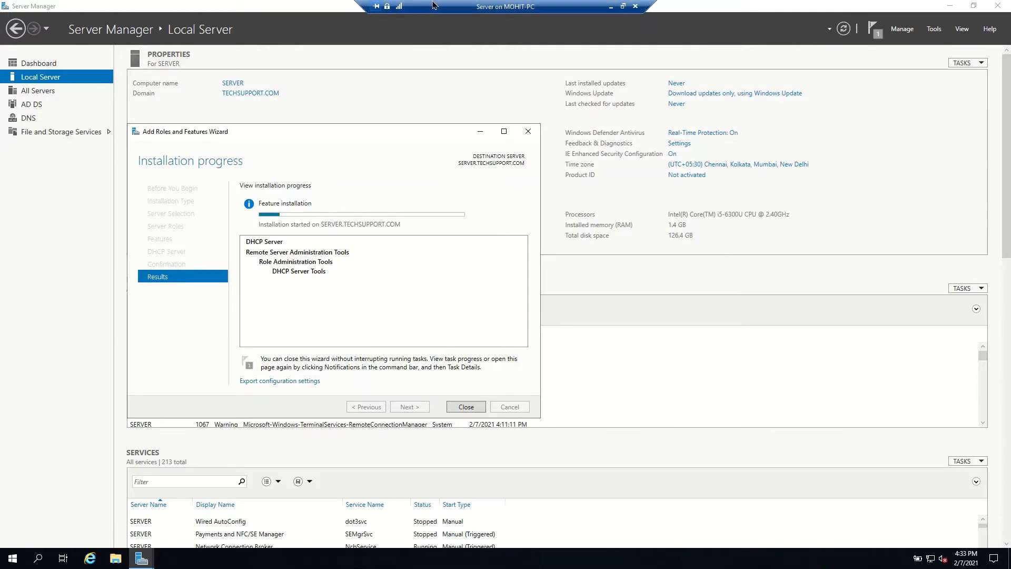
Step: Complete the DHCP post-install configuration, authorizing the server with the current administrator credentials
mouse_move(432, 1)
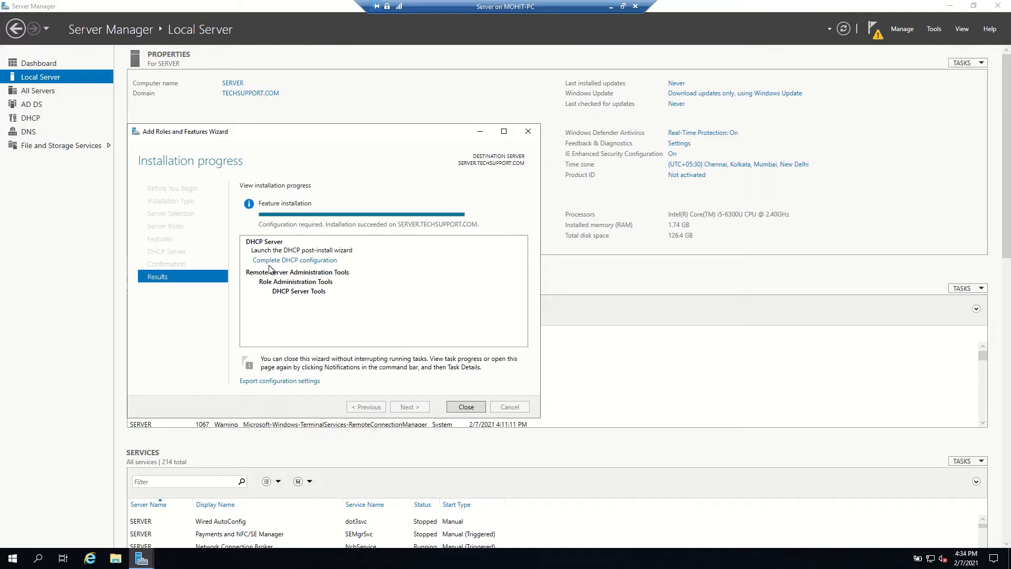
click(312, 261)
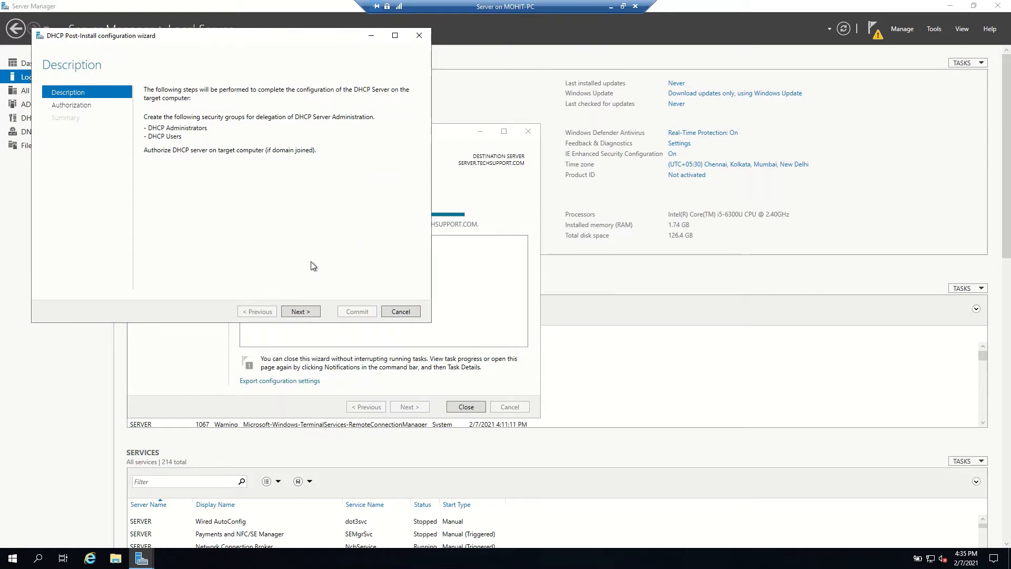
drag(194, 43, 269, 95)
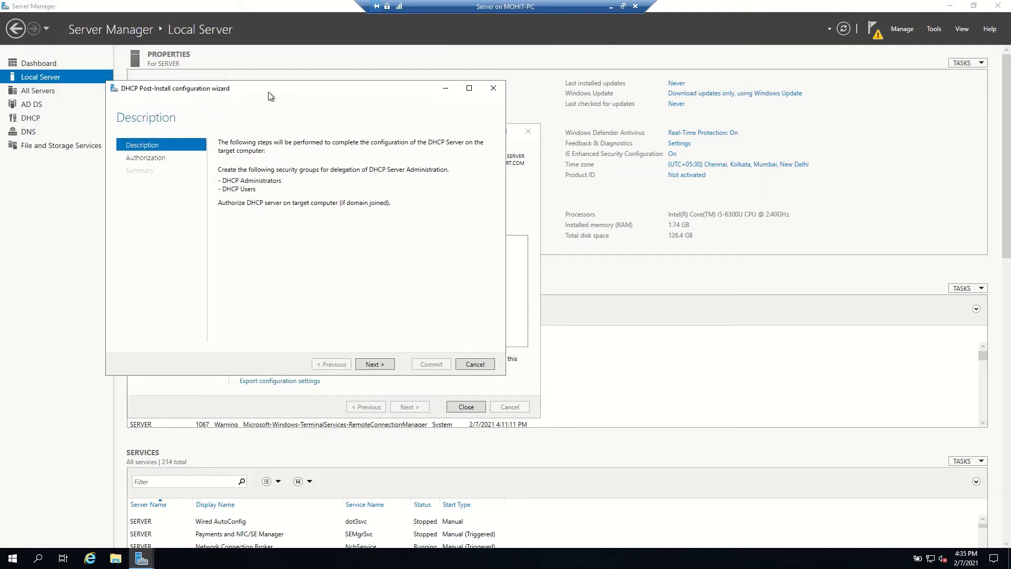
click(374, 363)
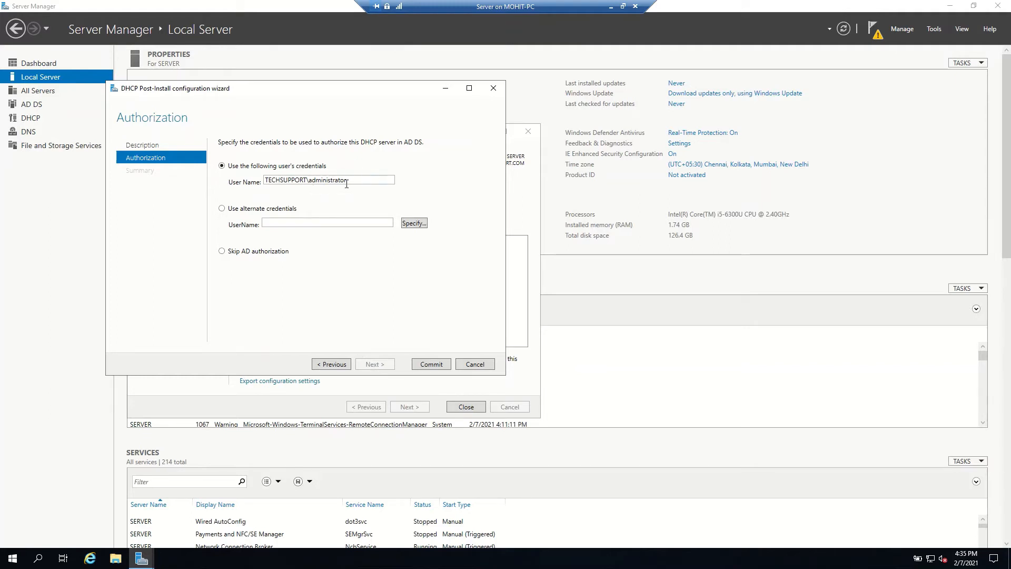
click(430, 363)
click(431, 365)
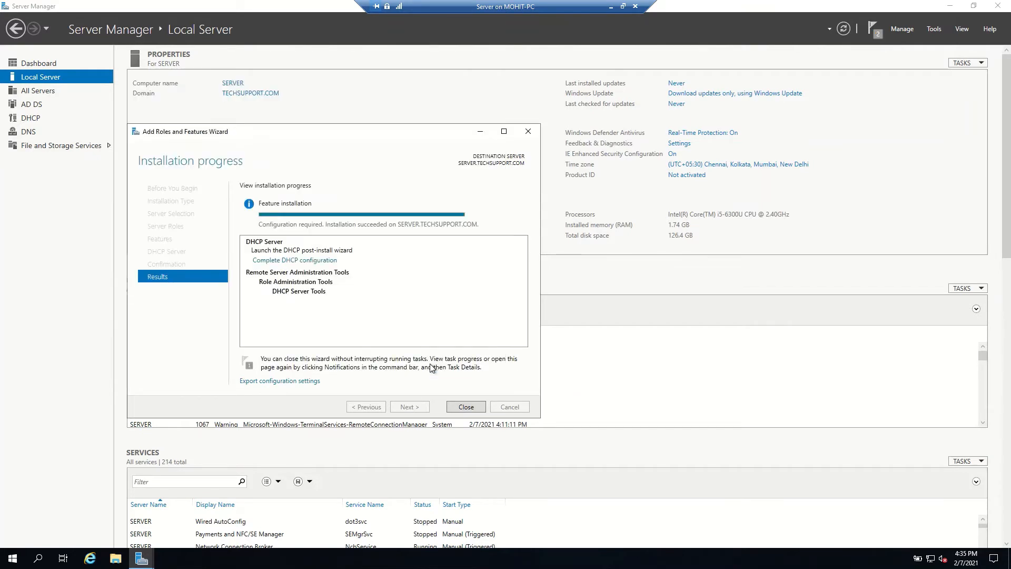
Step: Open the DHCP management console and maximize its window
click(931, 31)
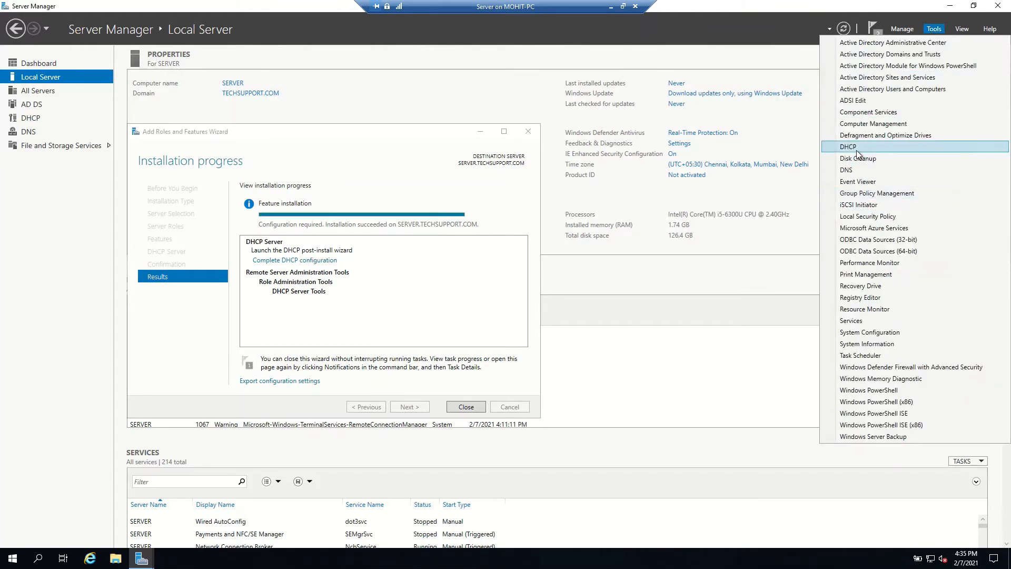
click(855, 148)
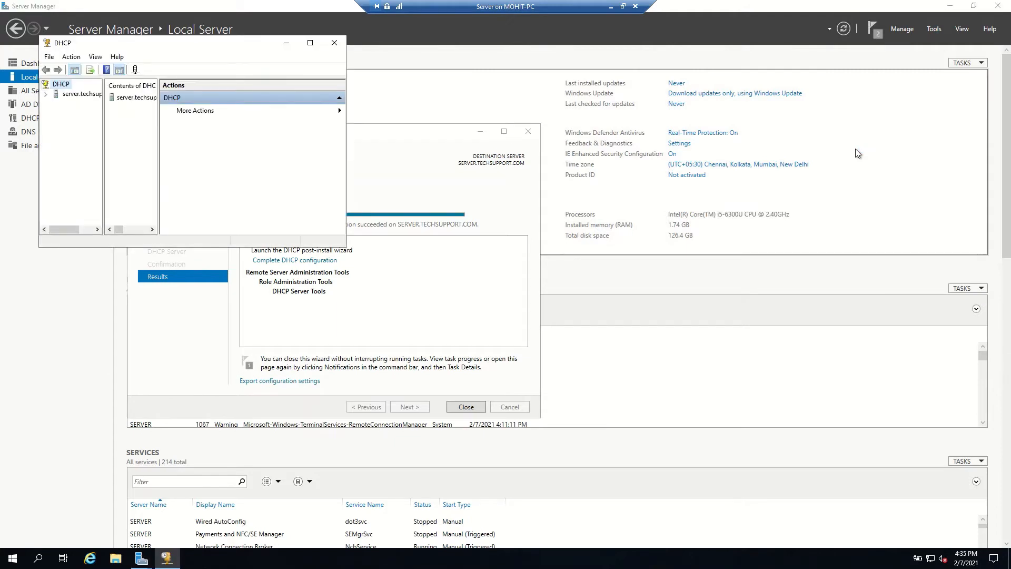
click(310, 43)
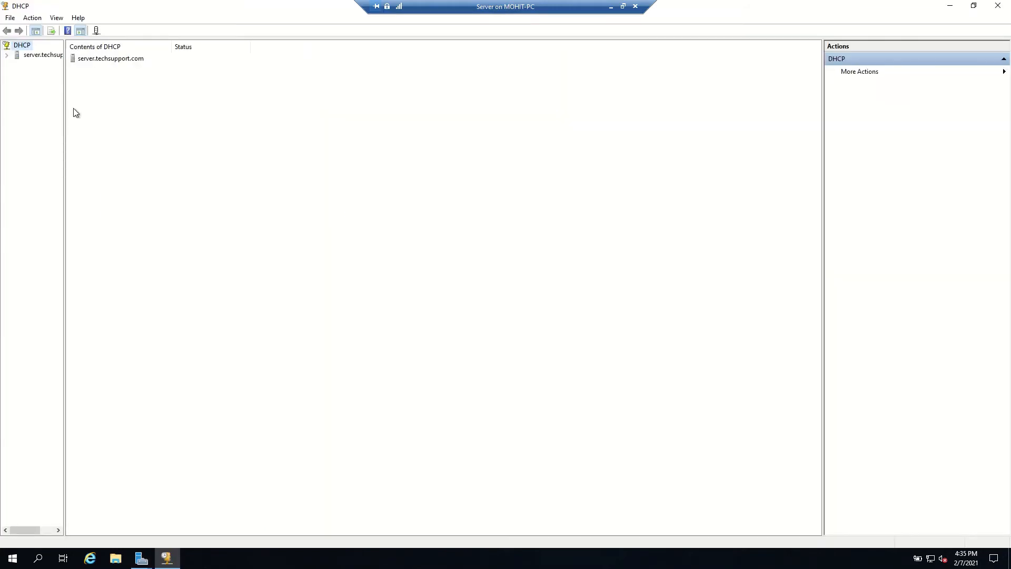
Step: Widen the tree pane, expand the server and select its IPv4 node
drag(63, 103, 185, 122)
click(7, 56)
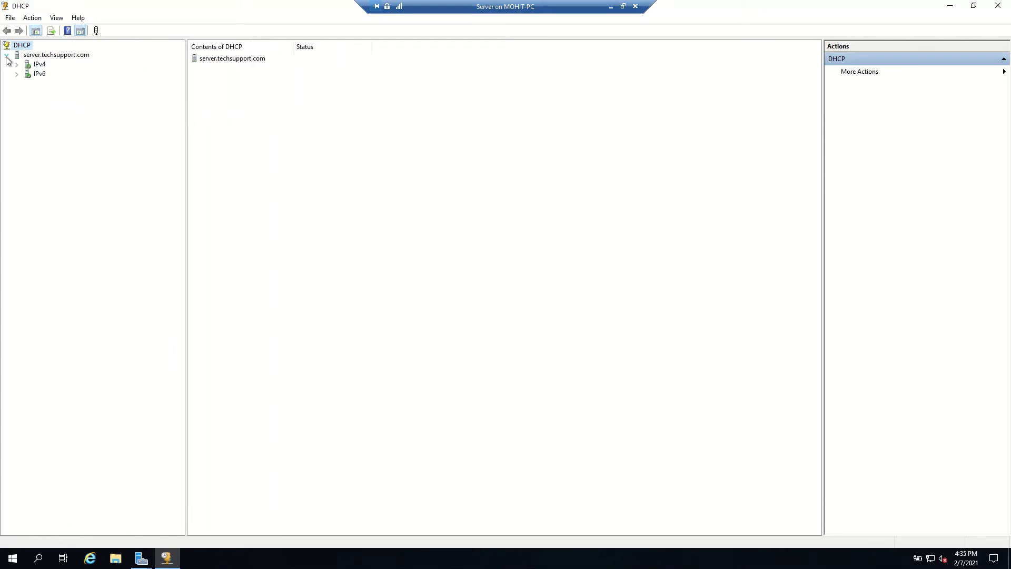
click(17, 65)
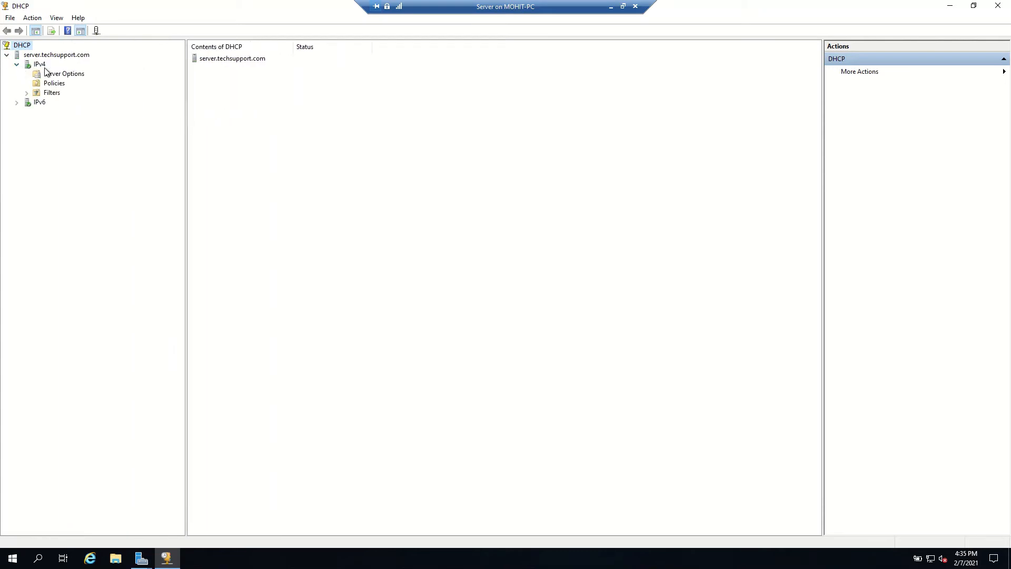
click(42, 64)
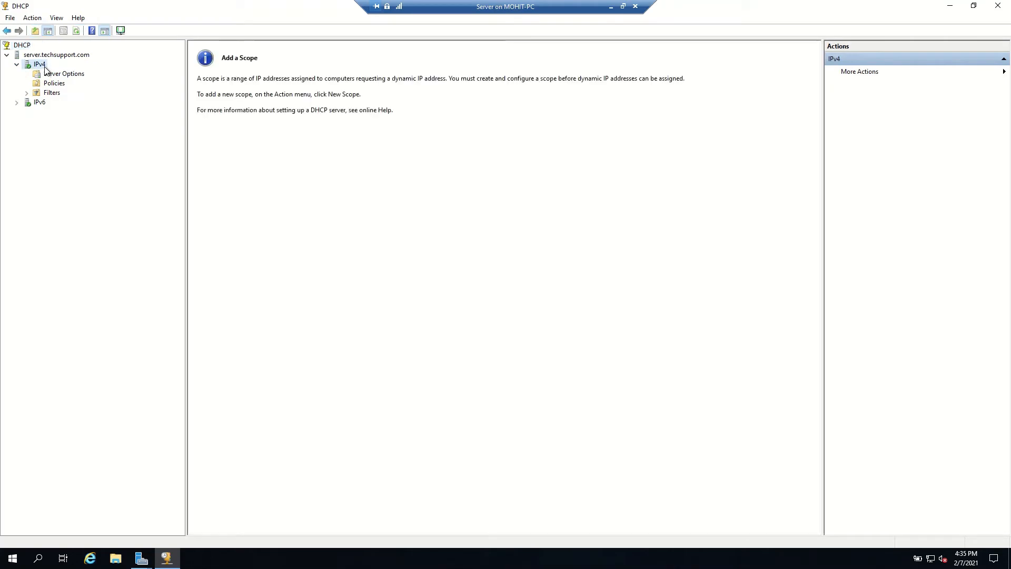
Step: Start the New Scope wizard on IPv4 and name the scope Delhi
right_click(44, 67)
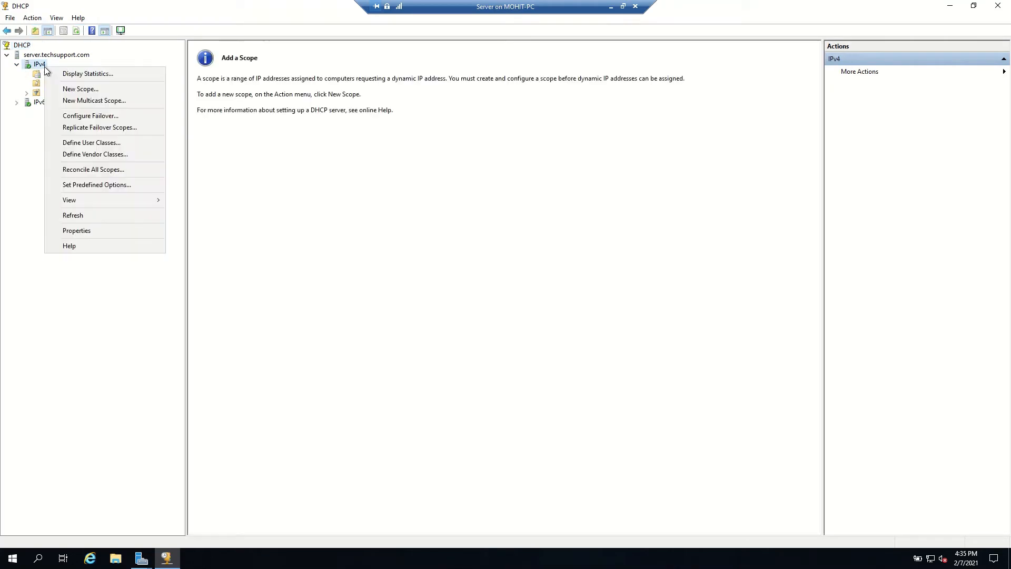
click(109, 92)
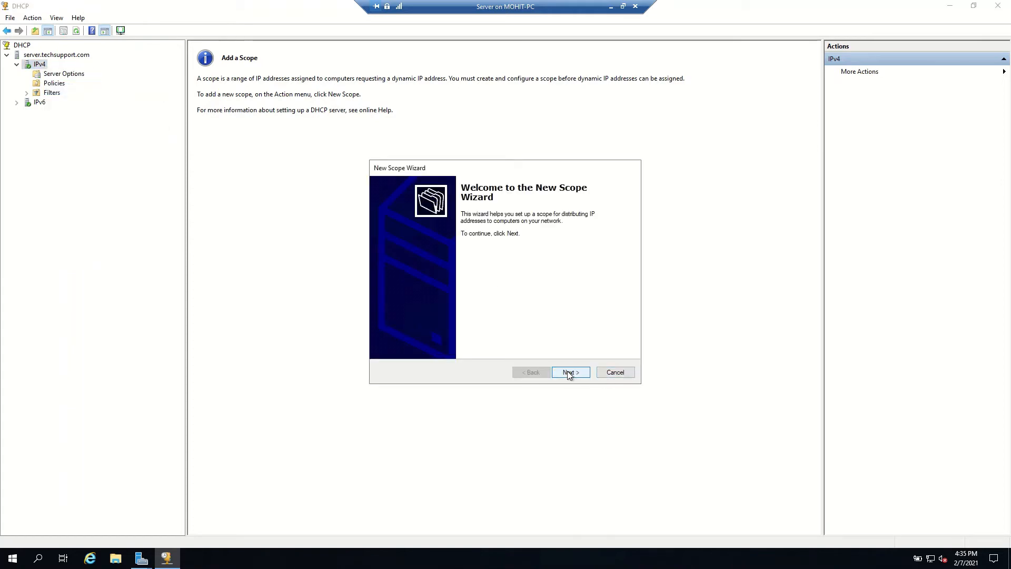
click(567, 372)
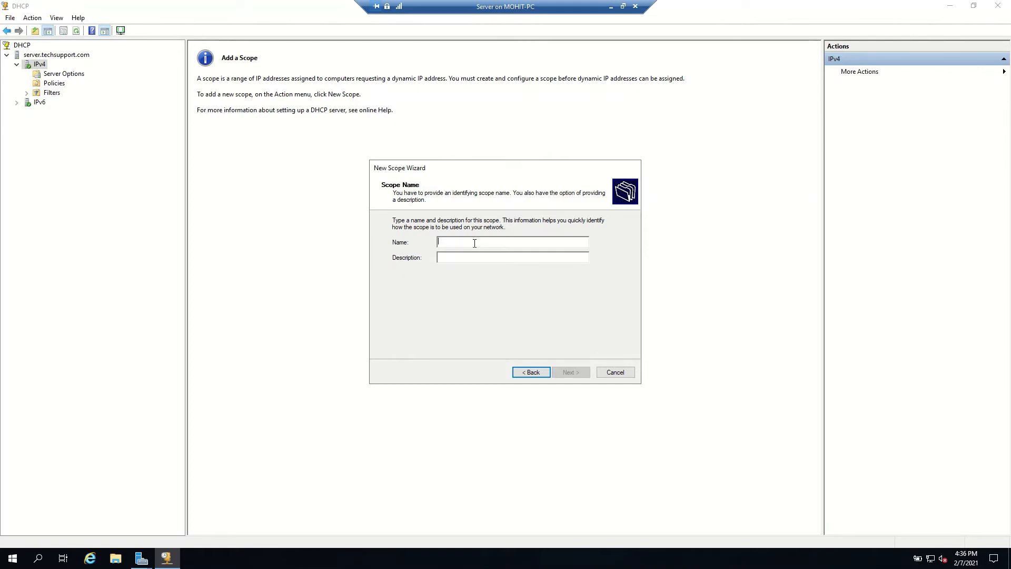
text(De)
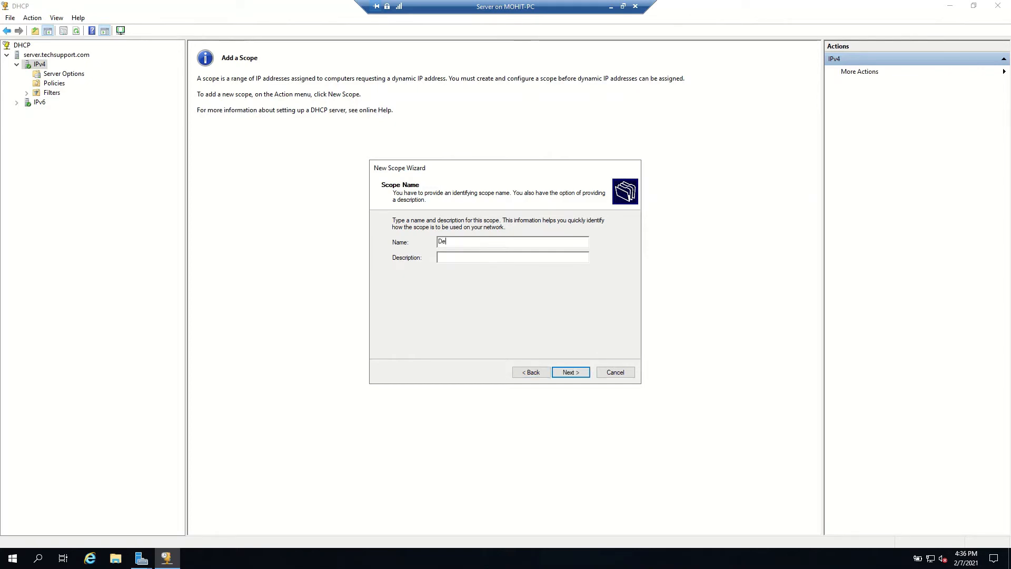
text(lhi)
text(Delhi)
click(582, 372)
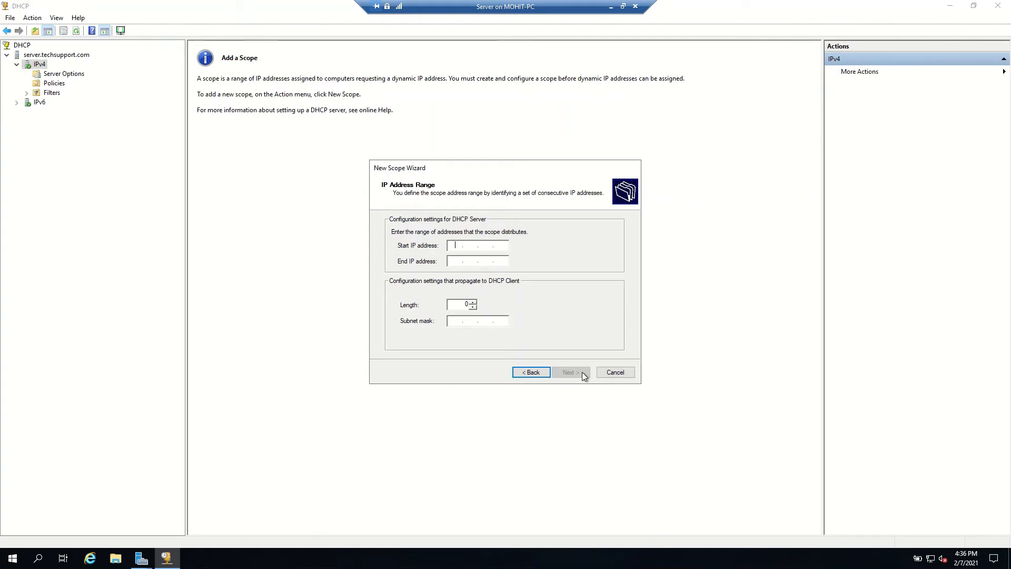
Step: Set the scope's address range starting at 192.168.10.1 with an end address in the 192.168.10 network
text(10)
key(BackSpace)
text(92168.10 .1)
key(Tab)
text(192.)
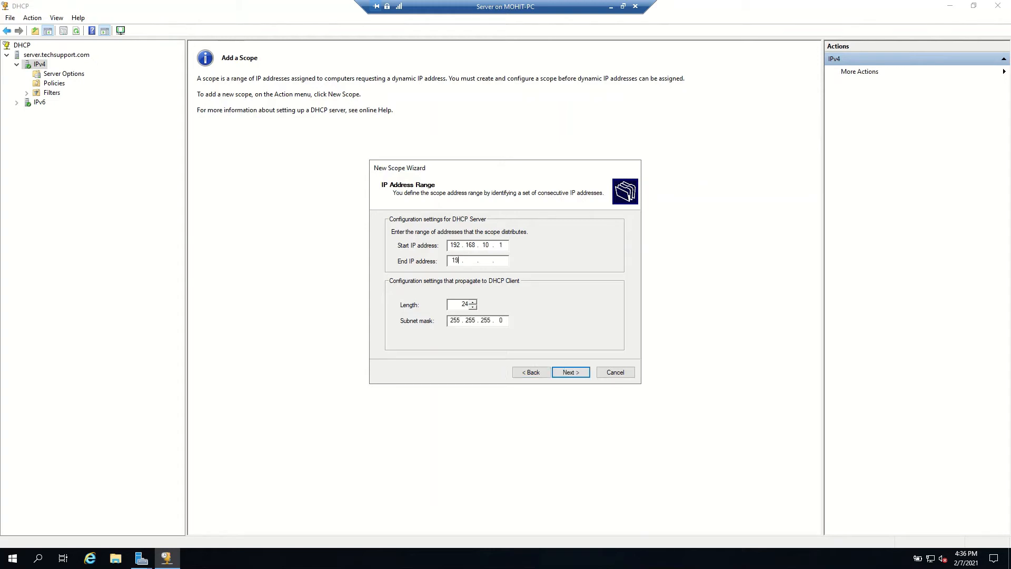
text(168.)
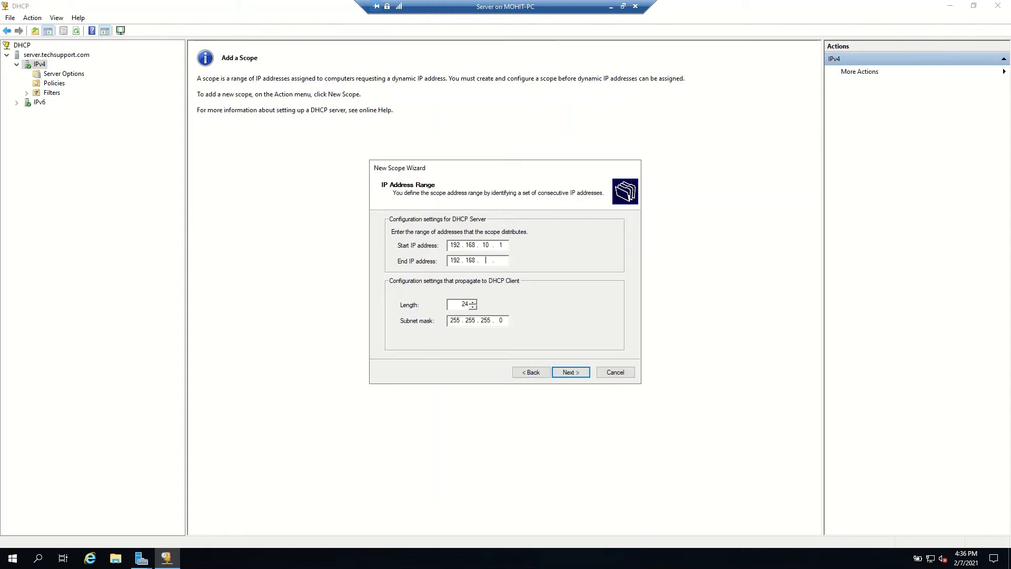
text(10)
click(571, 372)
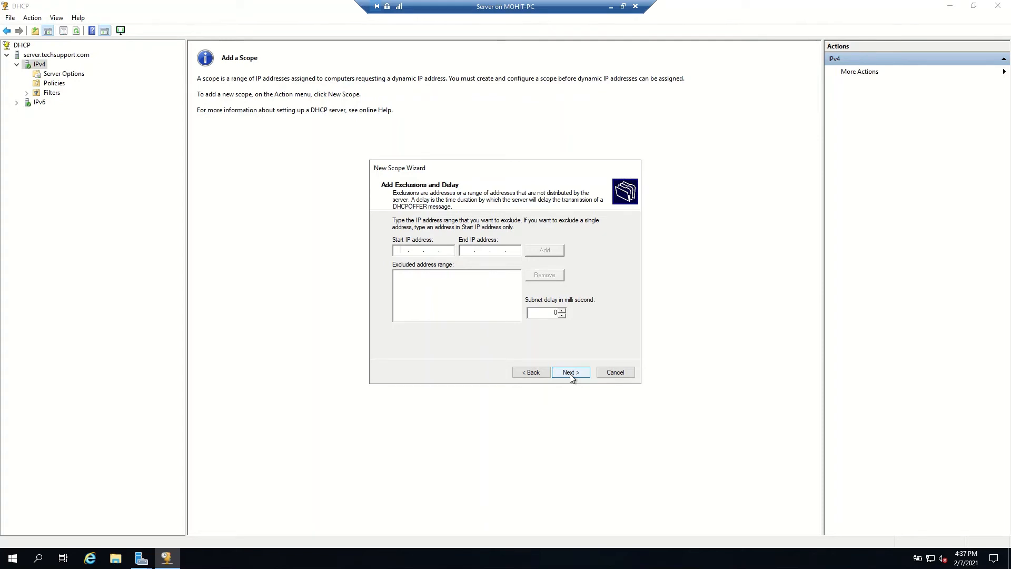
Step: Add an exclusion range from 192.168.10.1 to 192.168.10.40
text(192168.10.1)
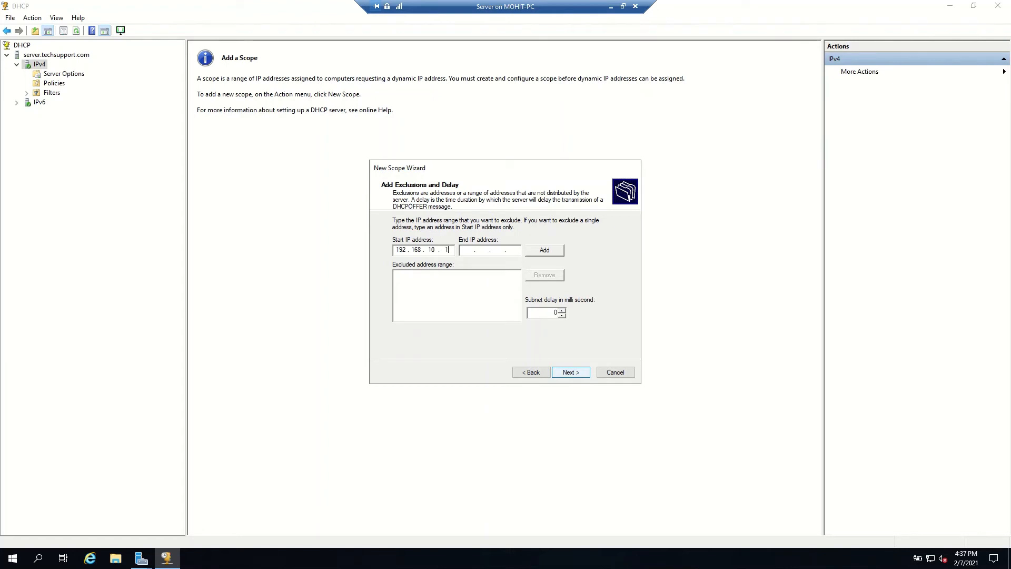
text(192 . 168 .  .)
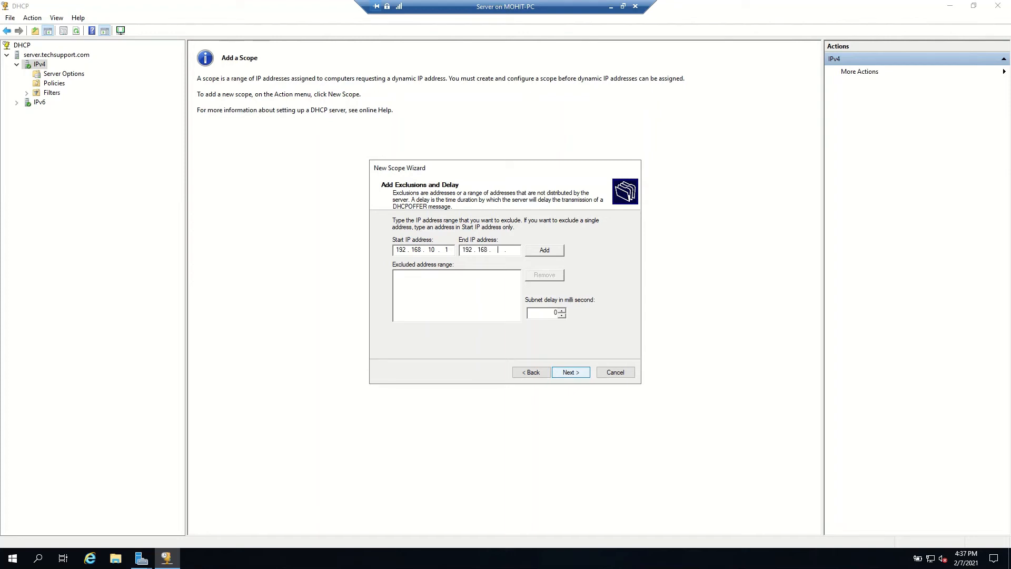
text(10)
text(40)
click(549, 250)
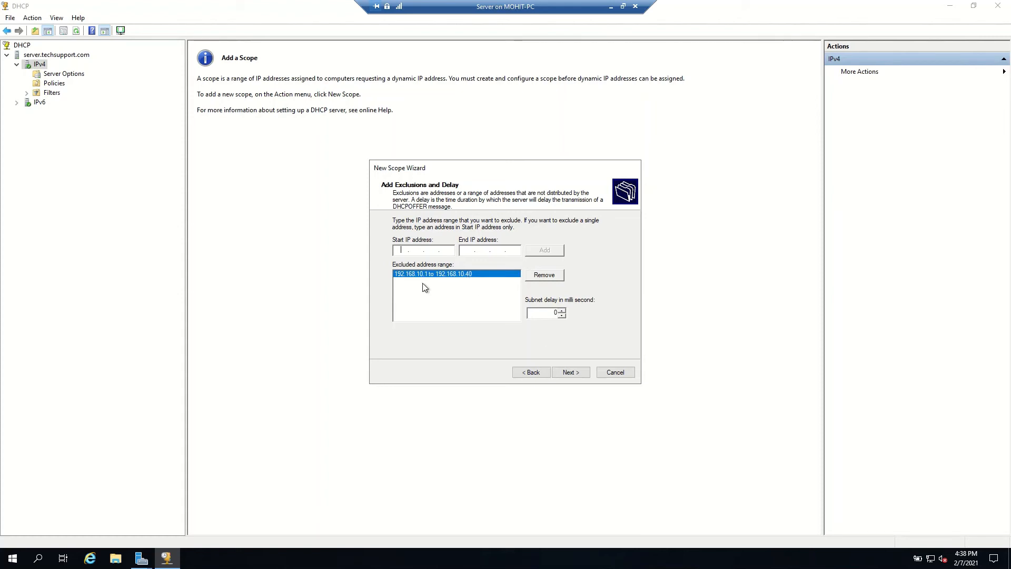
Step: Continue past the exclusions, keep the default lease duration and choose to configure DHCP options now
click(575, 375)
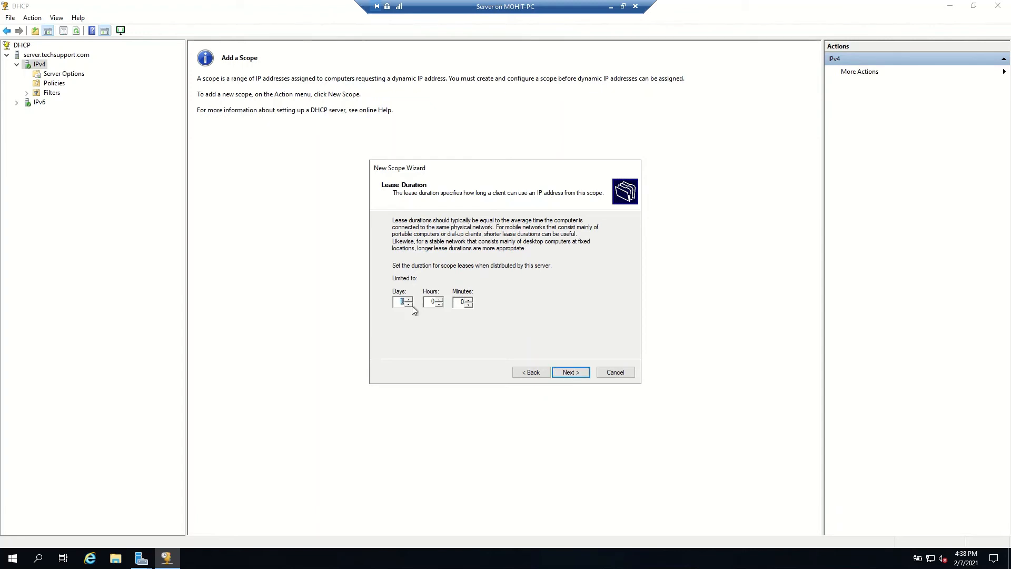
click(575, 374)
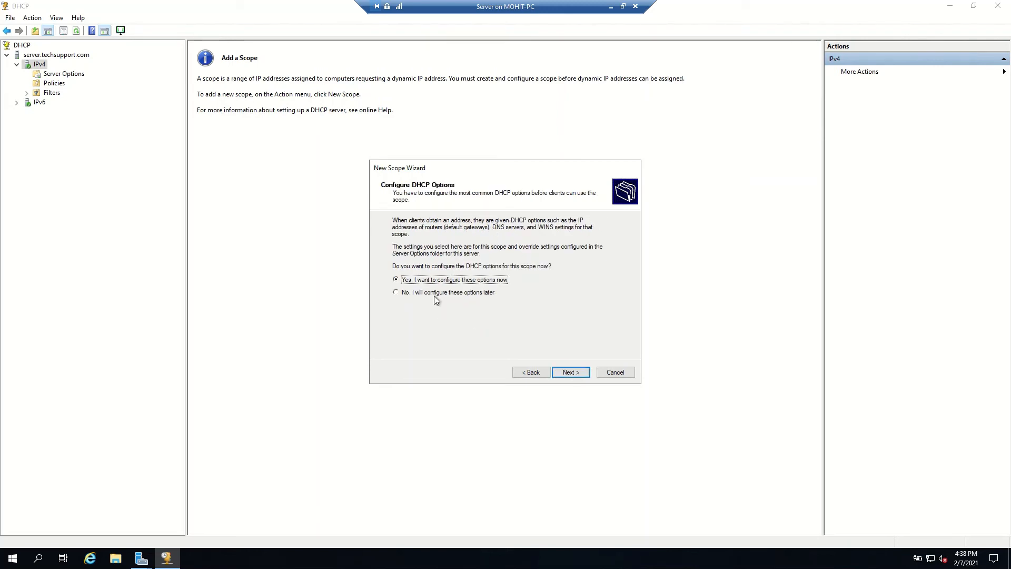
click(566, 374)
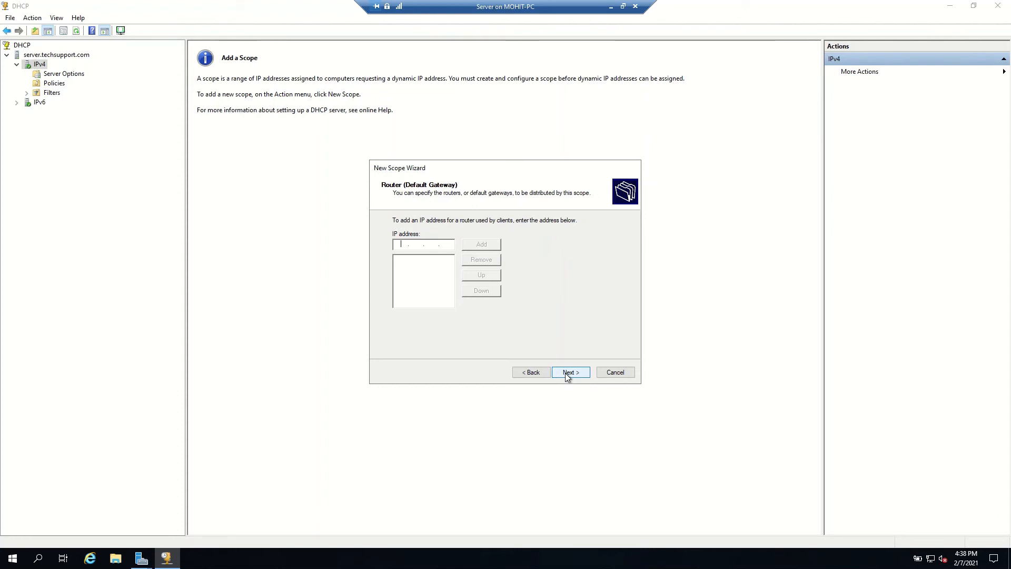
Step: Add 192.168.10.1 as the scope's default gateway router
text(192 . )
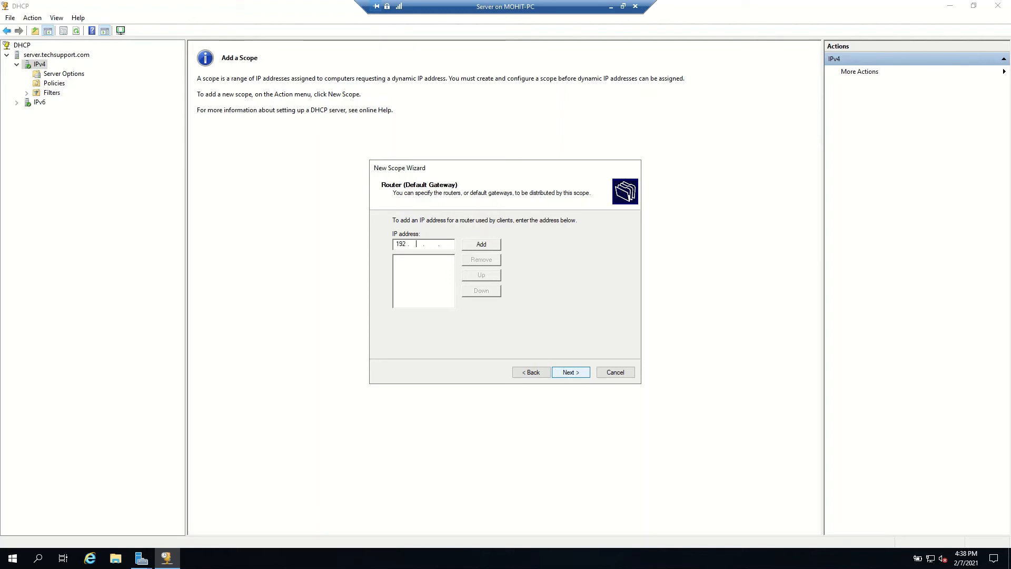
text(168 . 10)
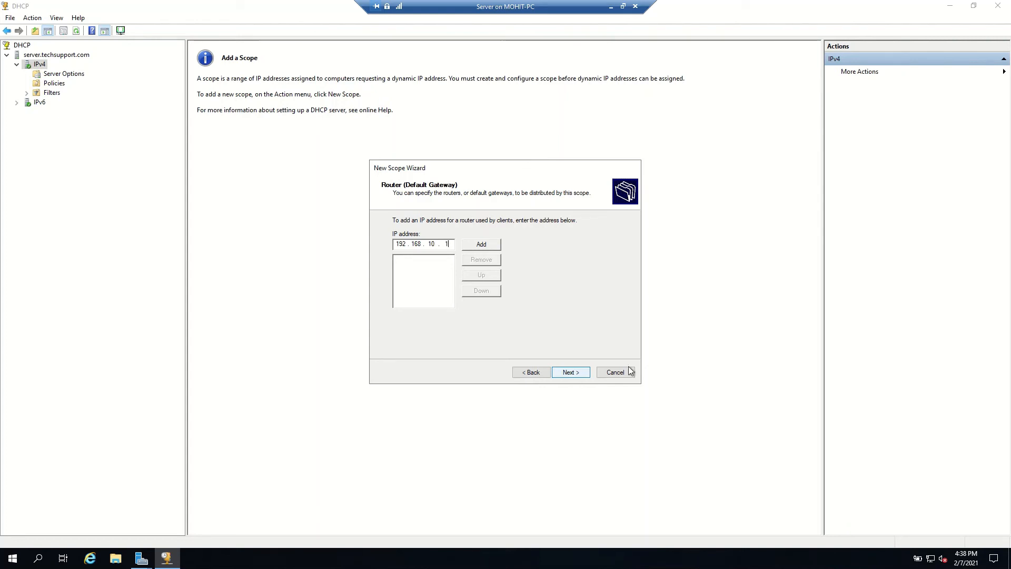
click(489, 246)
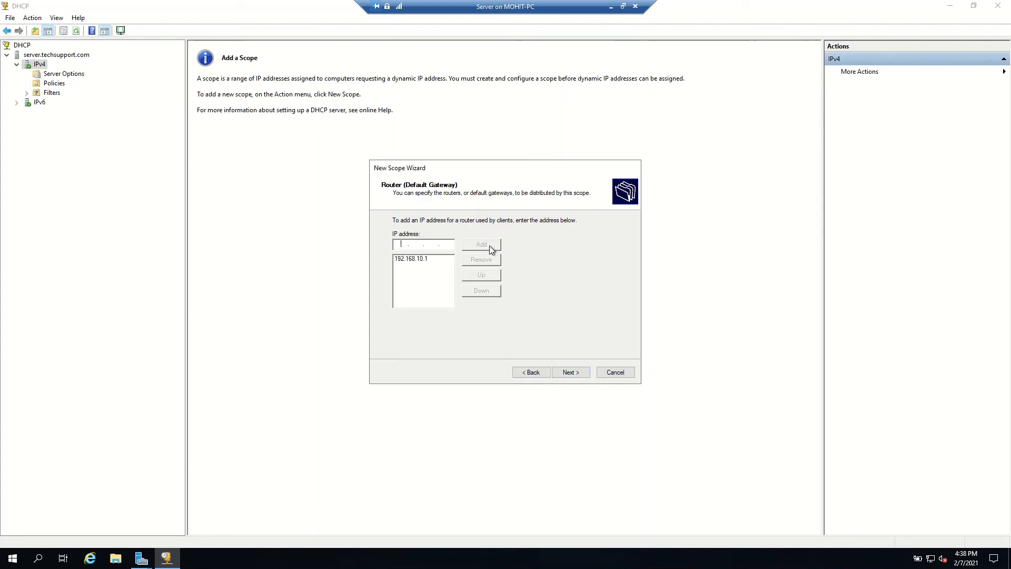
click(572, 373)
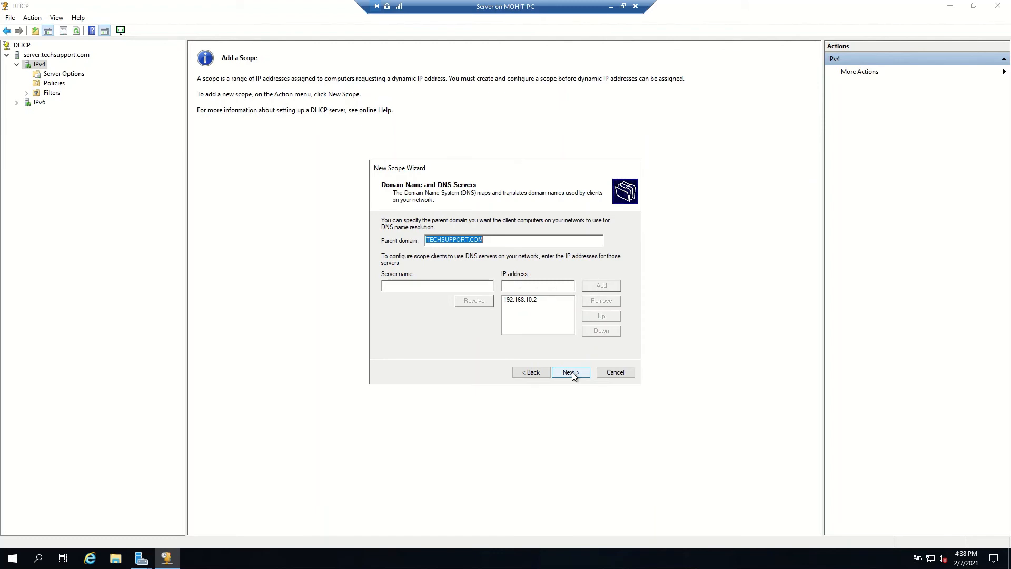
Step: Add 192.168.10.1 as an additional DNS server for the TECHSUPPORT.COM parent domain, accepting the address despite the warning
click(511, 286)
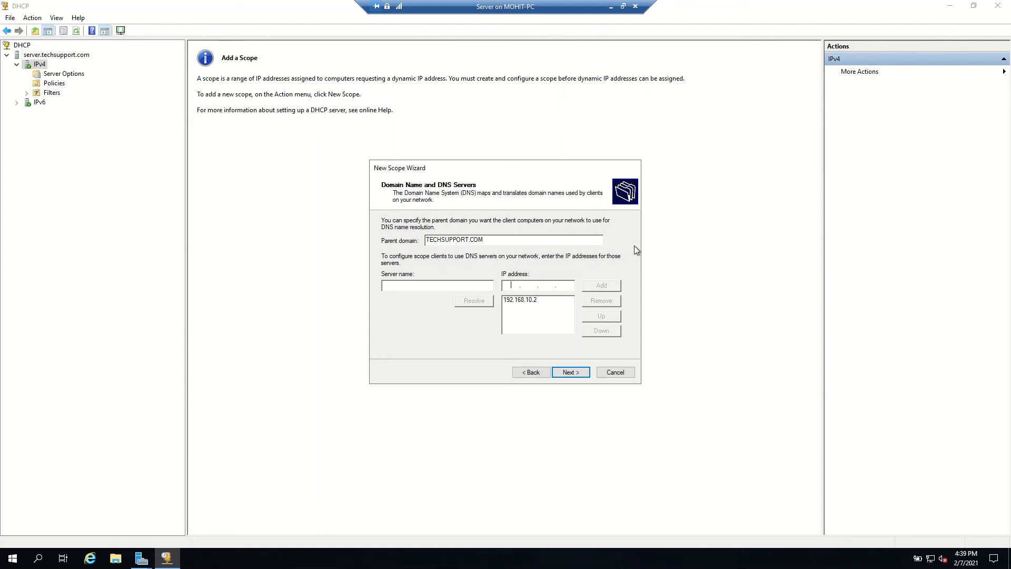
text(192.)
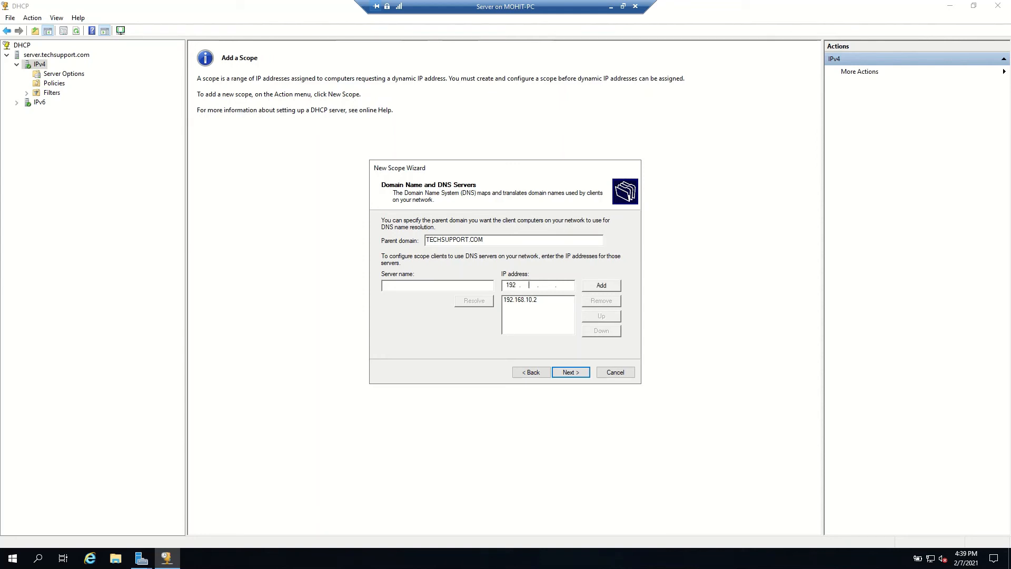
text(168)
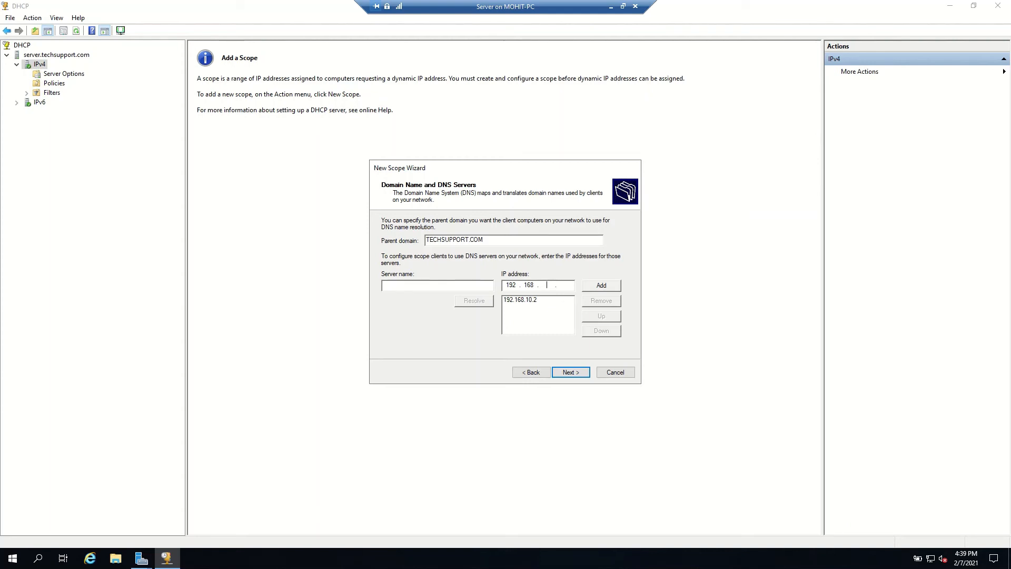
text(10)
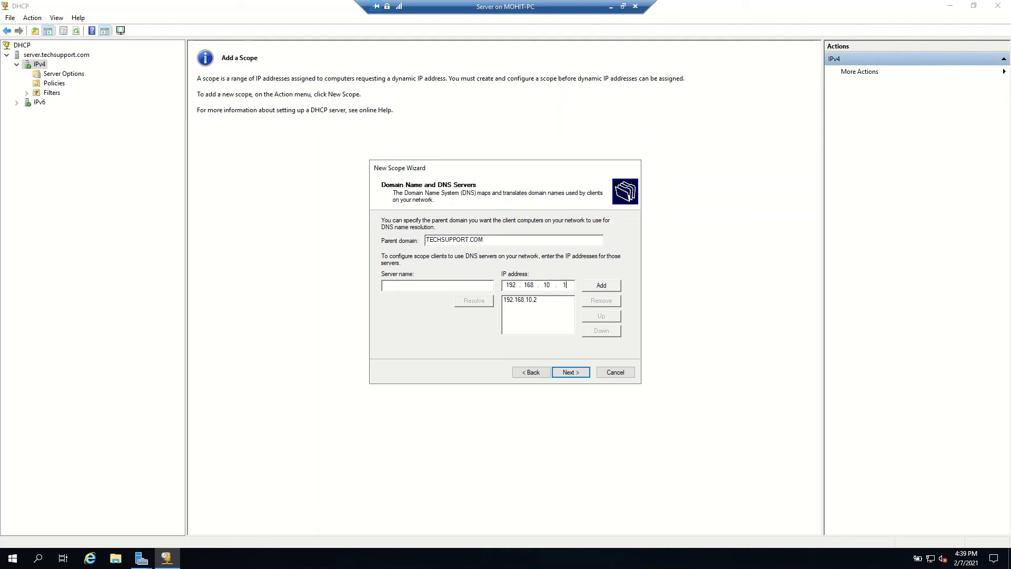
click(597, 288)
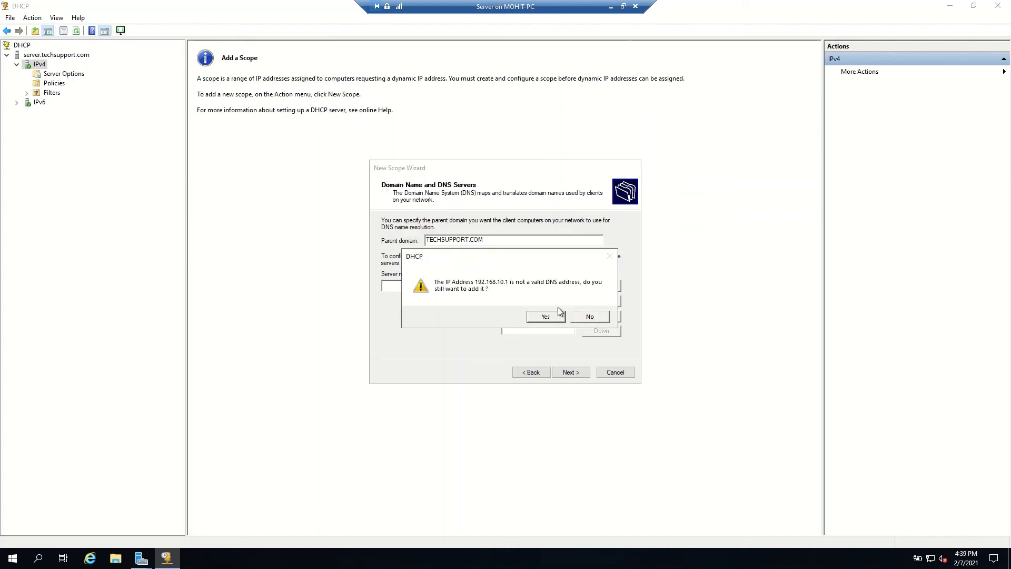
click(547, 316)
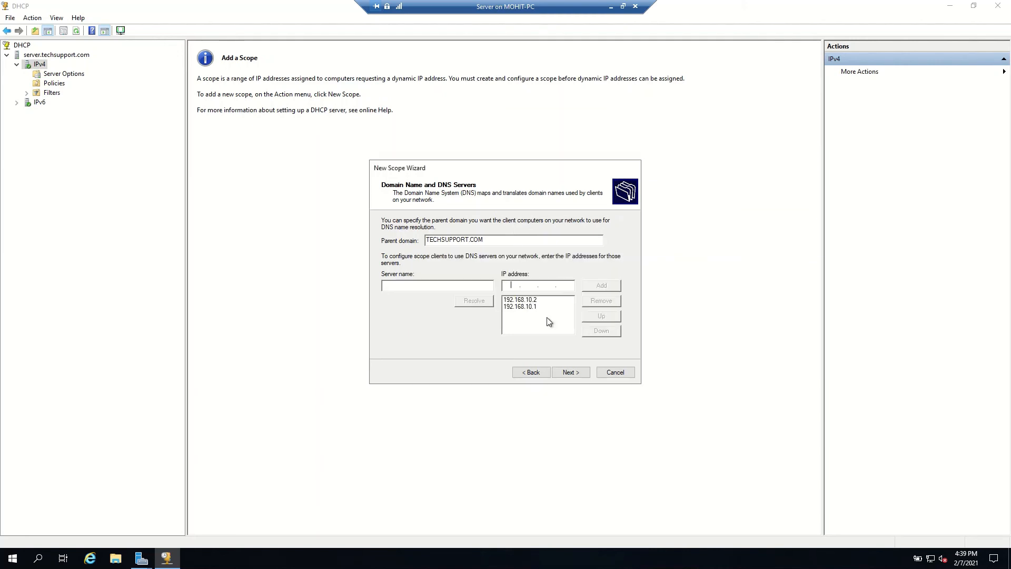
click(577, 375)
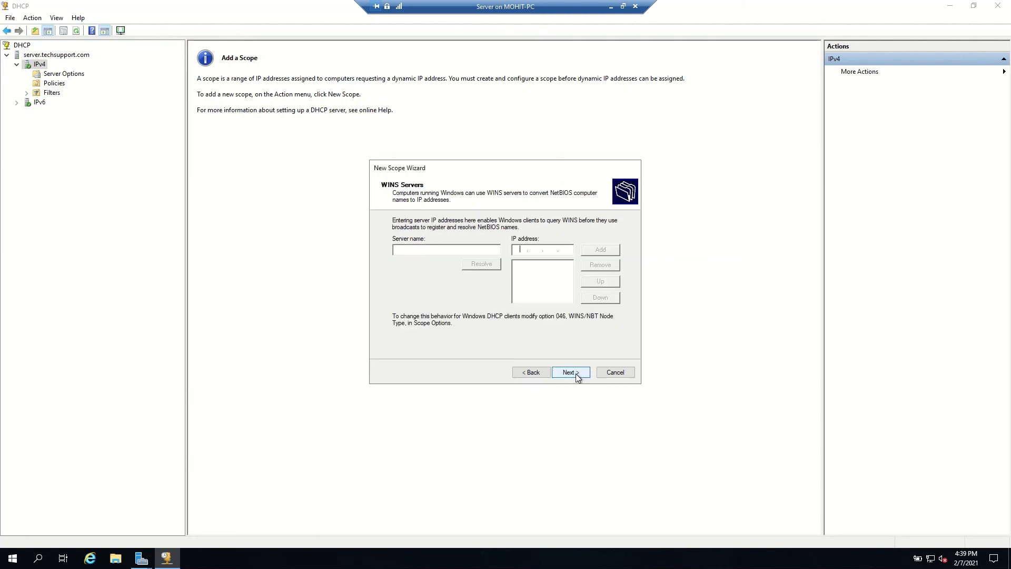
Step: Skip the WINS servers, activate the scope now and finish the New Scope wizard
click(537, 374)
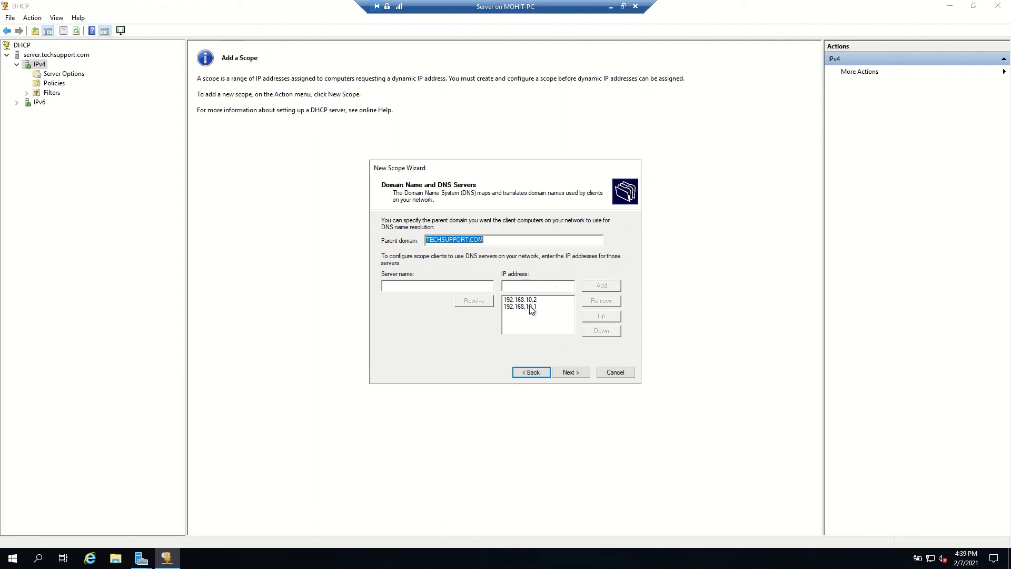
click(572, 373)
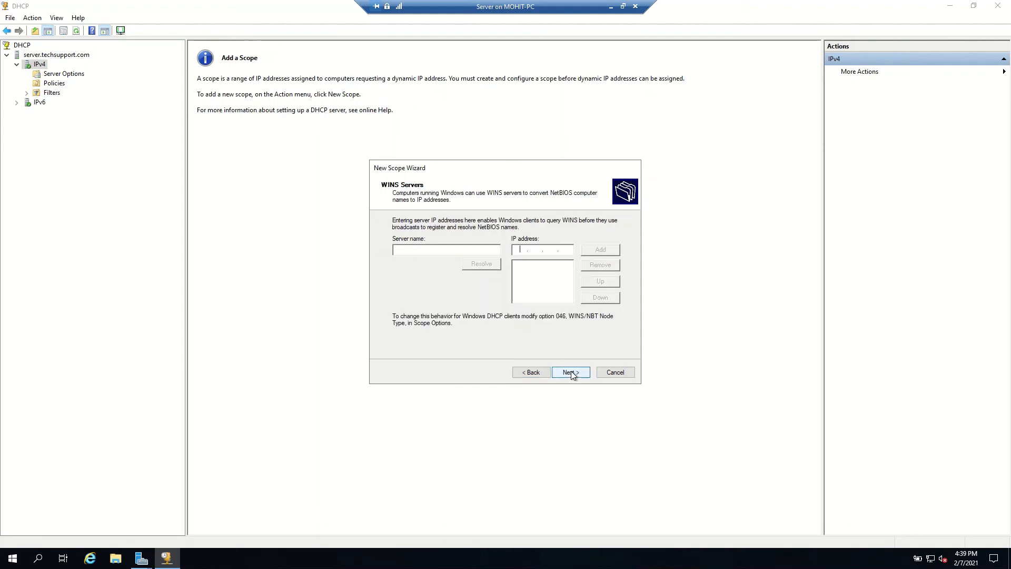
click(572, 373)
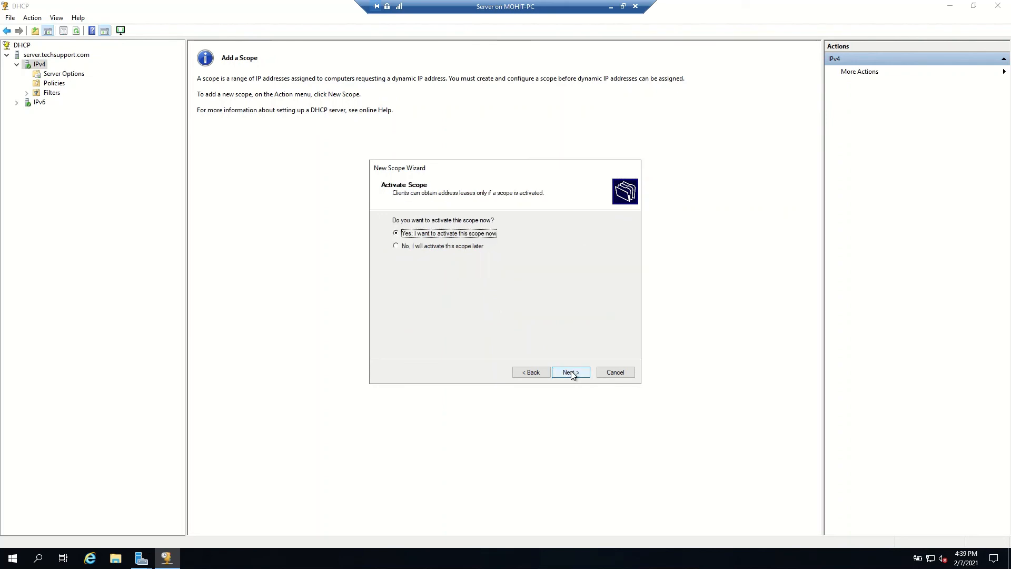
click(572, 373)
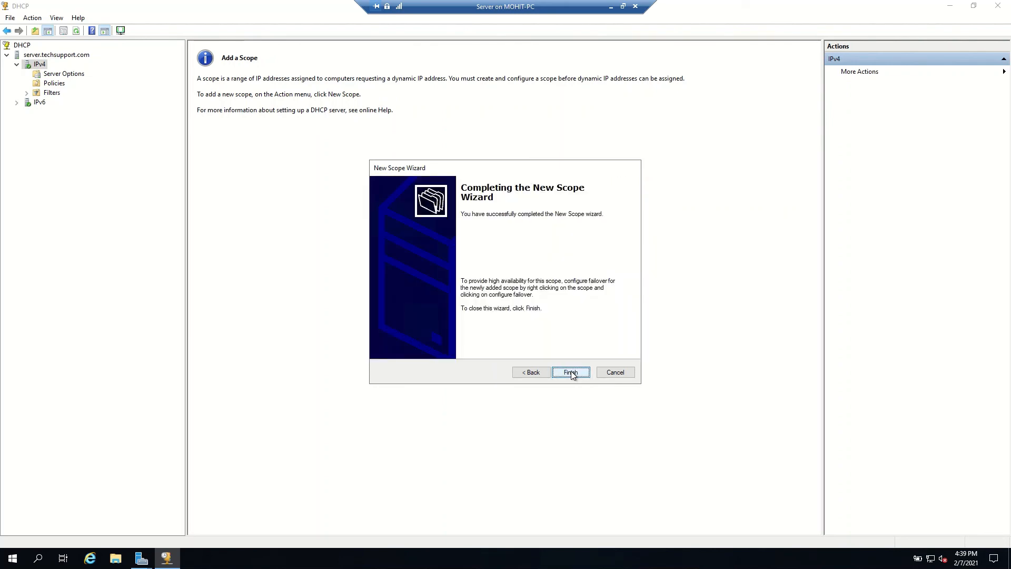
click(571, 372)
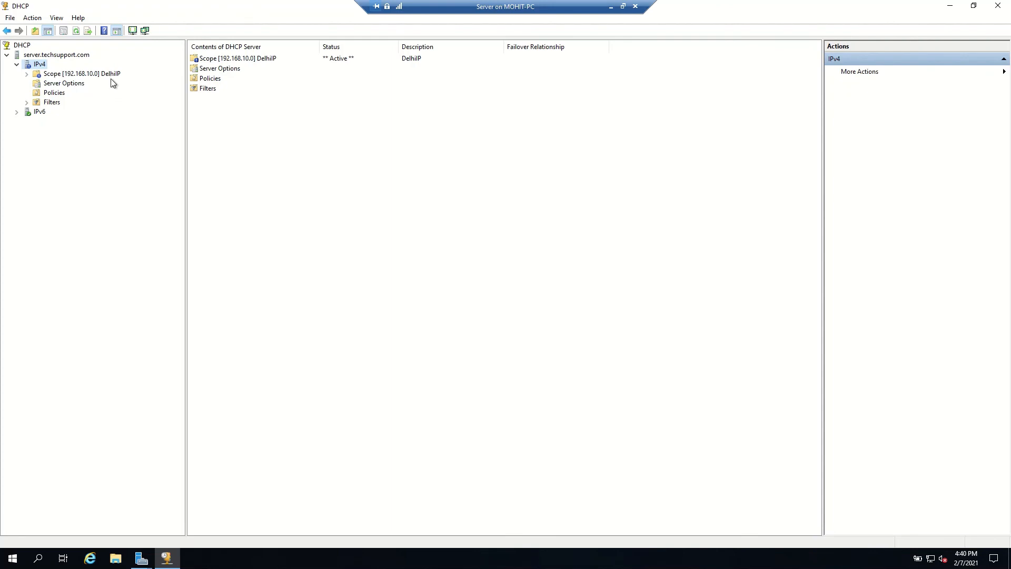
right_click(38, 65)
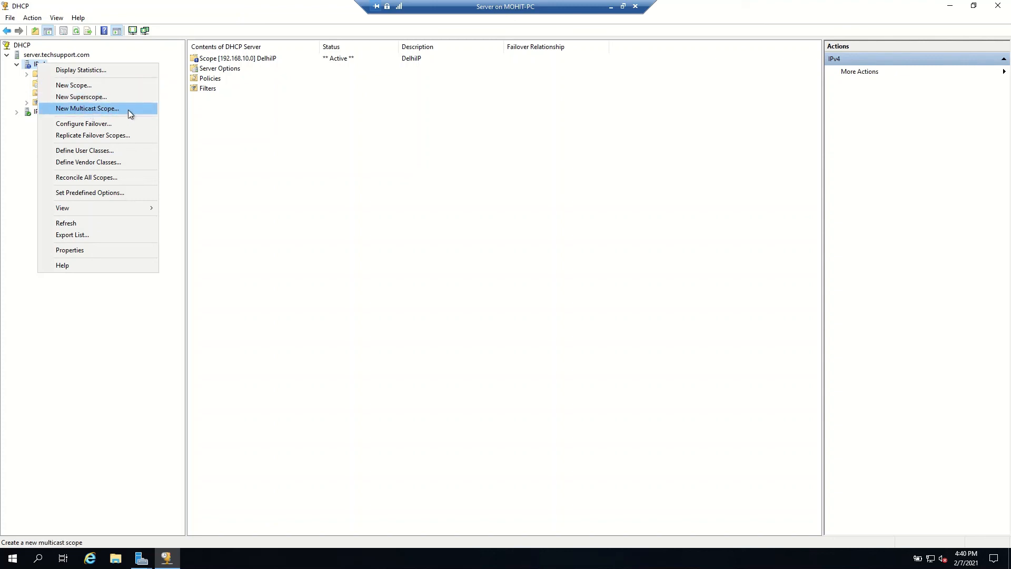
click(396, 180)
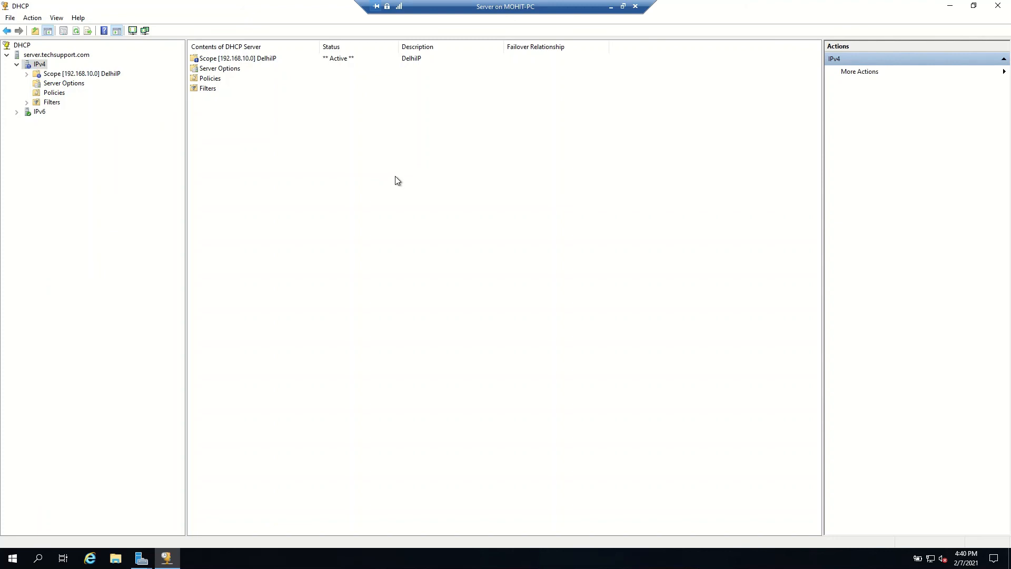